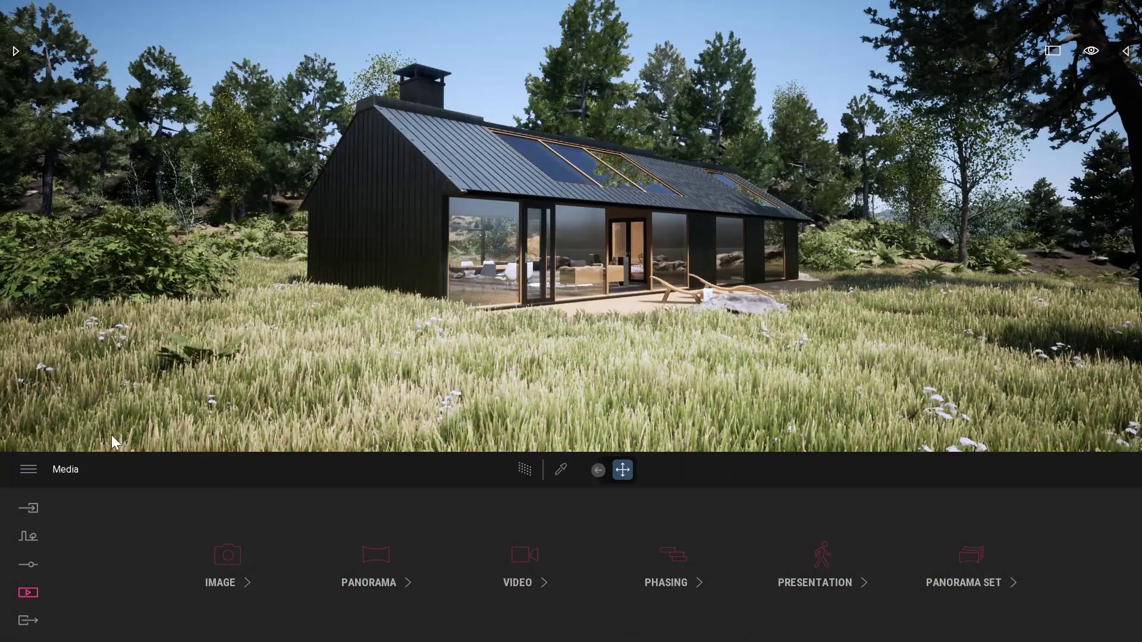
Step: Show the panorama sets page listing Pano raster and Pano path tracer
{"action": "left_click", "coordinate": [31, 466]}
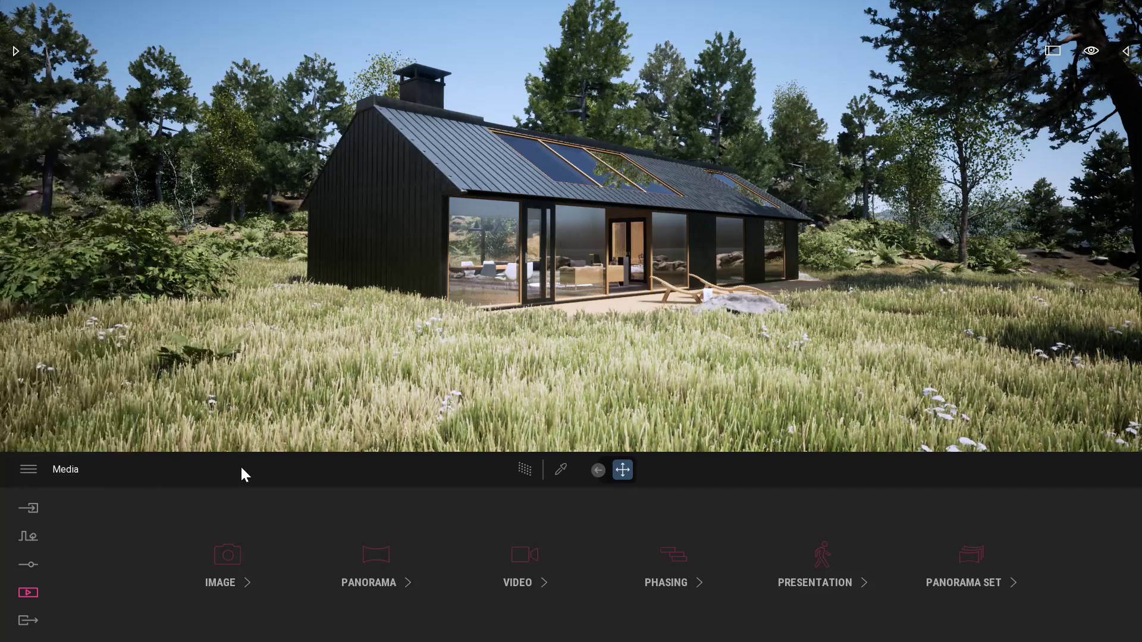
{"action": "left_click", "coordinate": [387, 553]}
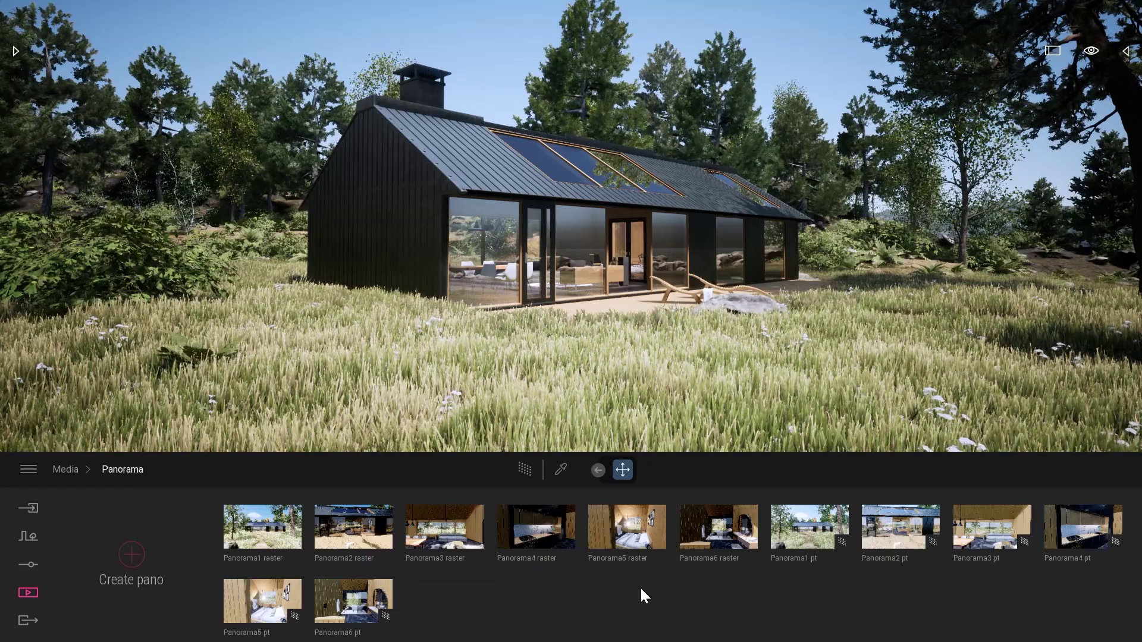
{"action": "left_click", "coordinate": [76, 472]}
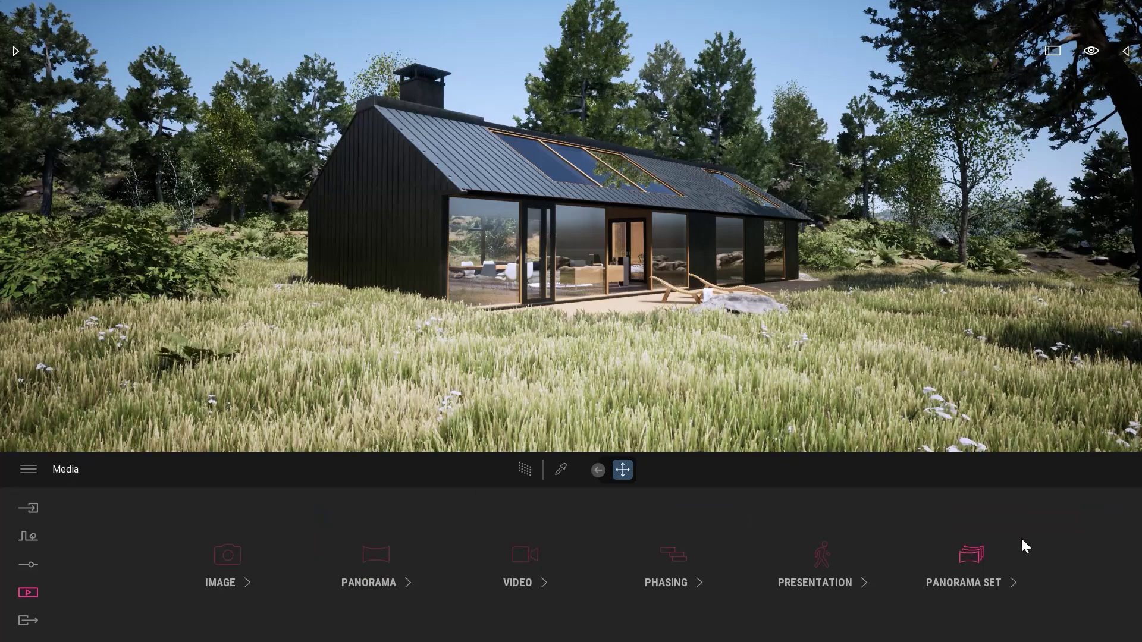
{"action": "left_click", "coordinate": [997, 570]}
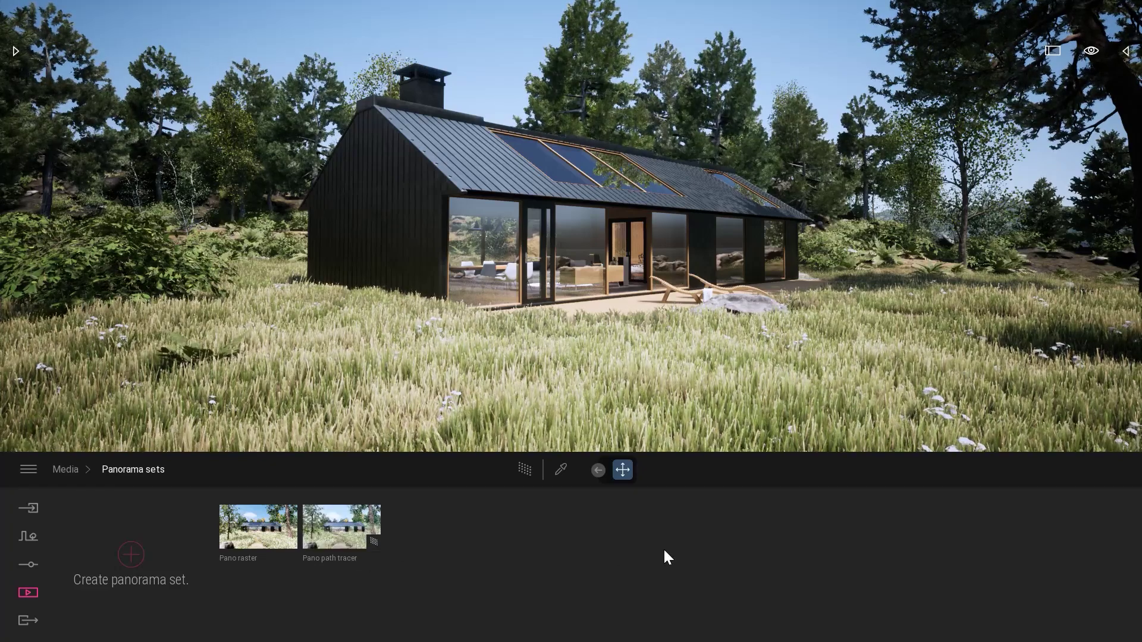
Step: Add an empty Panorama set3 and bring up the panorama picker
{"action": "left_click", "coordinate": [130, 553]}
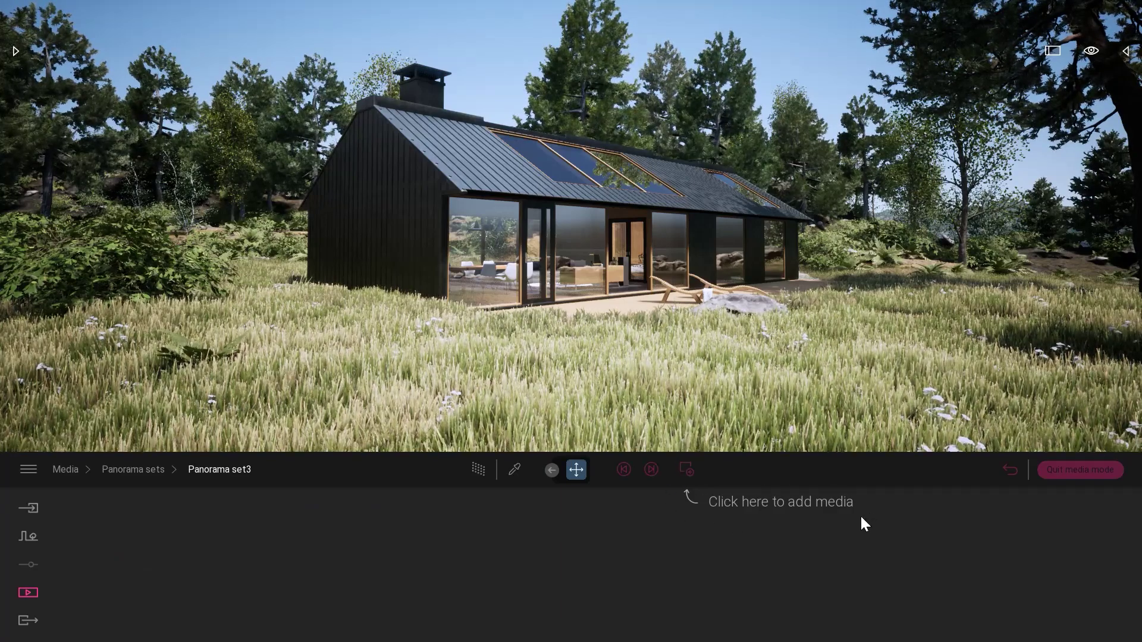
{"action": "left_click", "coordinate": [685, 469]}
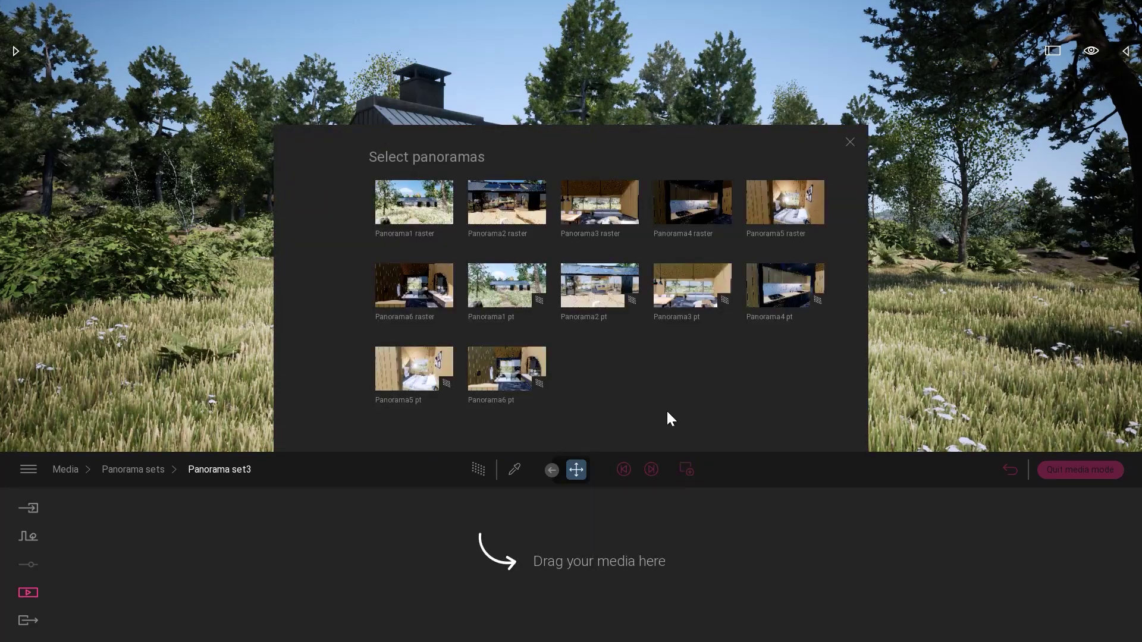
Step: Drag Panorama1, Panorama2 and Panorama3 raster into Panorama set3
{"action": "left_click_drag", "start_coordinate": [416, 205], "coordinate": [509, 552]}
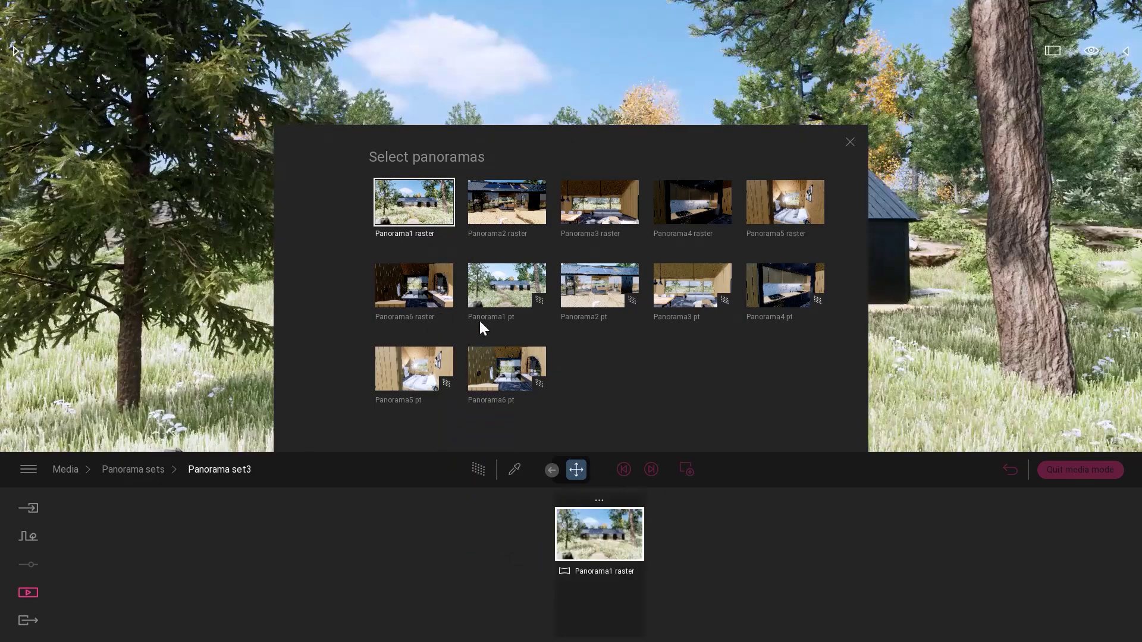
{"action": "left_click_drag", "start_coordinate": [497, 201], "coordinate": [698, 552]}
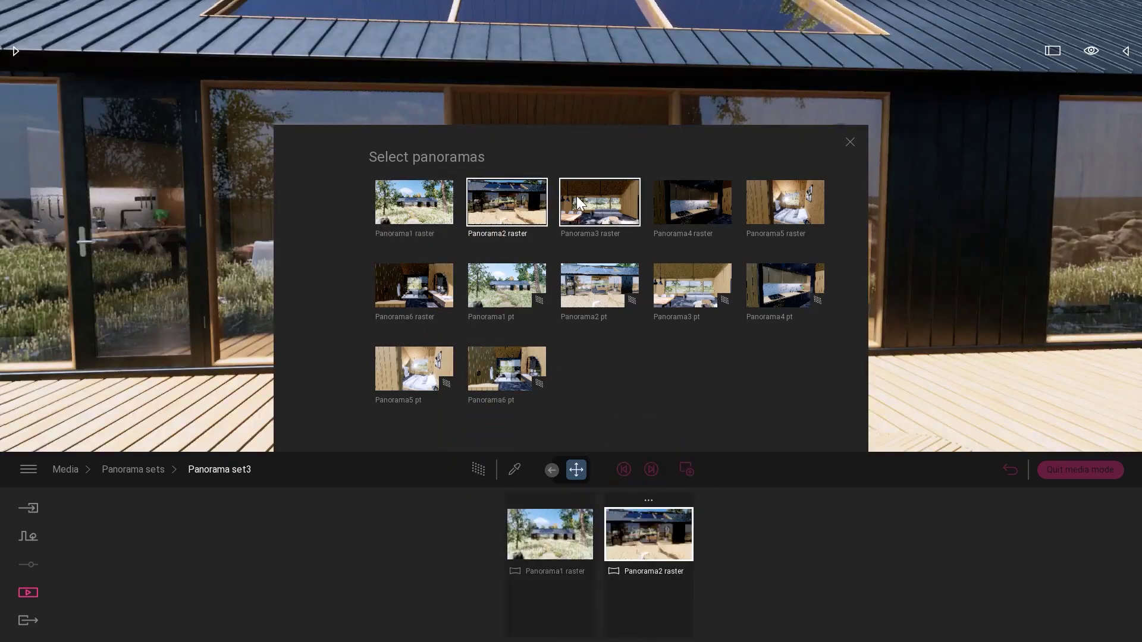
{"action": "left_click_drag", "start_coordinate": [600, 202], "coordinate": [763, 578]}
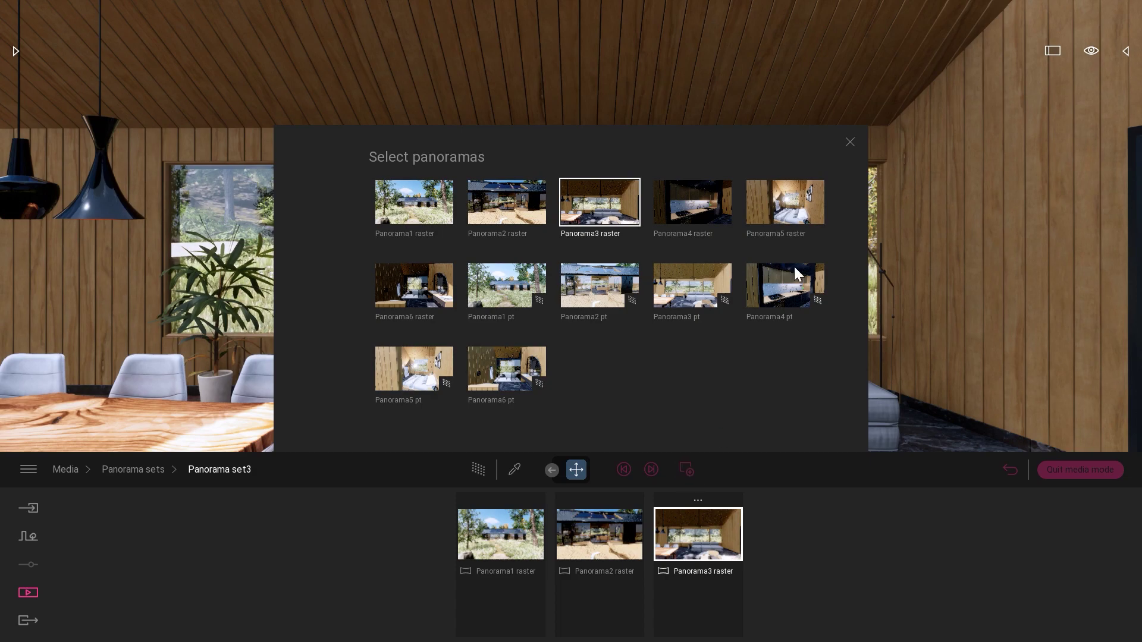
Step: Close the picker, preview Panorama1, 2 and 3 raster, then show export options
{"action": "left_click", "coordinate": [849, 147]}
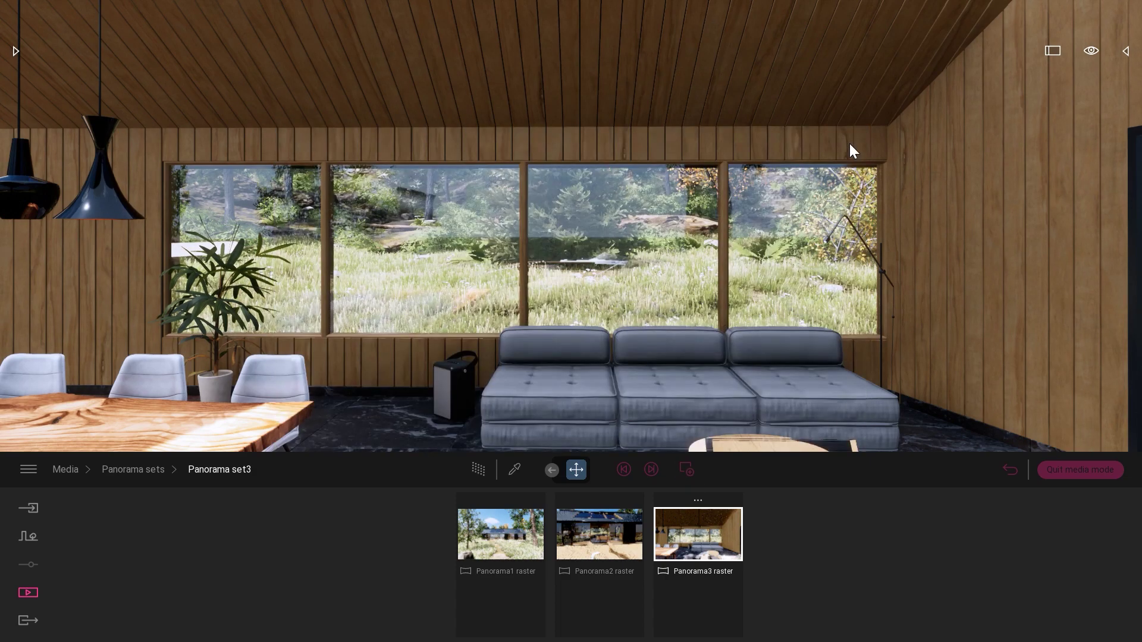
{"action": "left_click", "coordinate": [466, 559]}
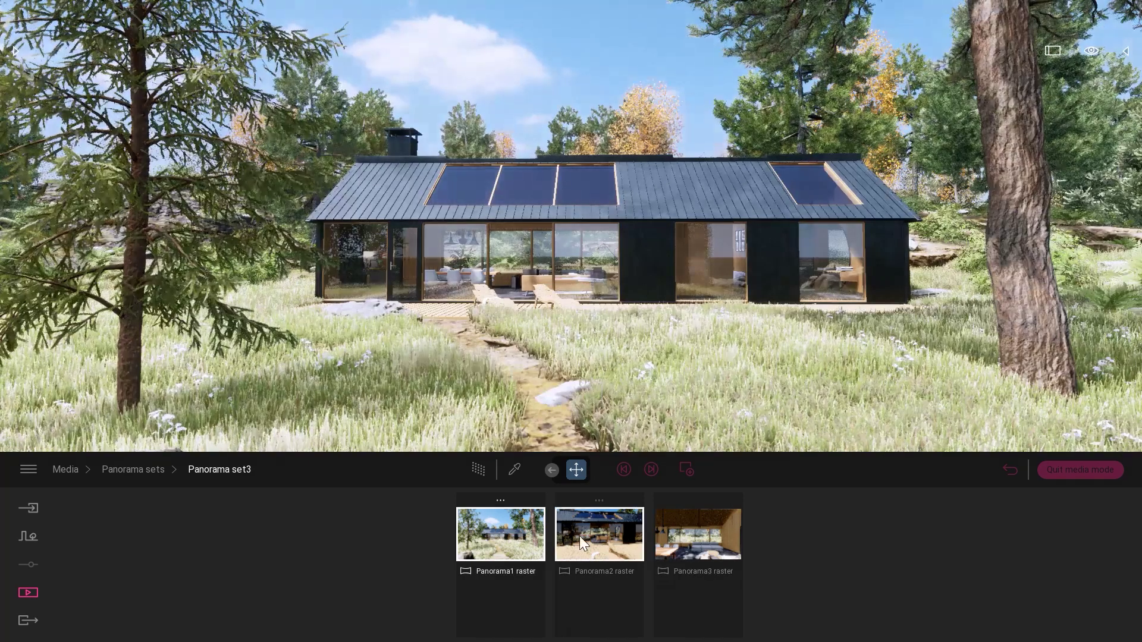
{"action": "left_click", "coordinate": [579, 536]}
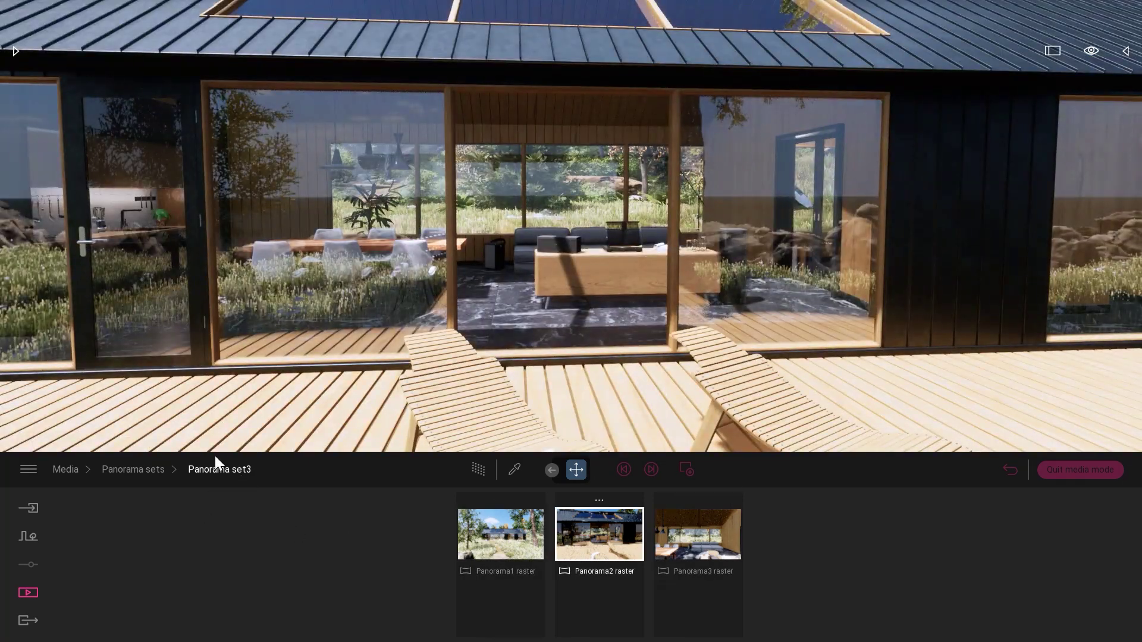
{"action": "left_click", "coordinate": [503, 531]}
{"action": "left_click", "coordinate": [601, 535]}
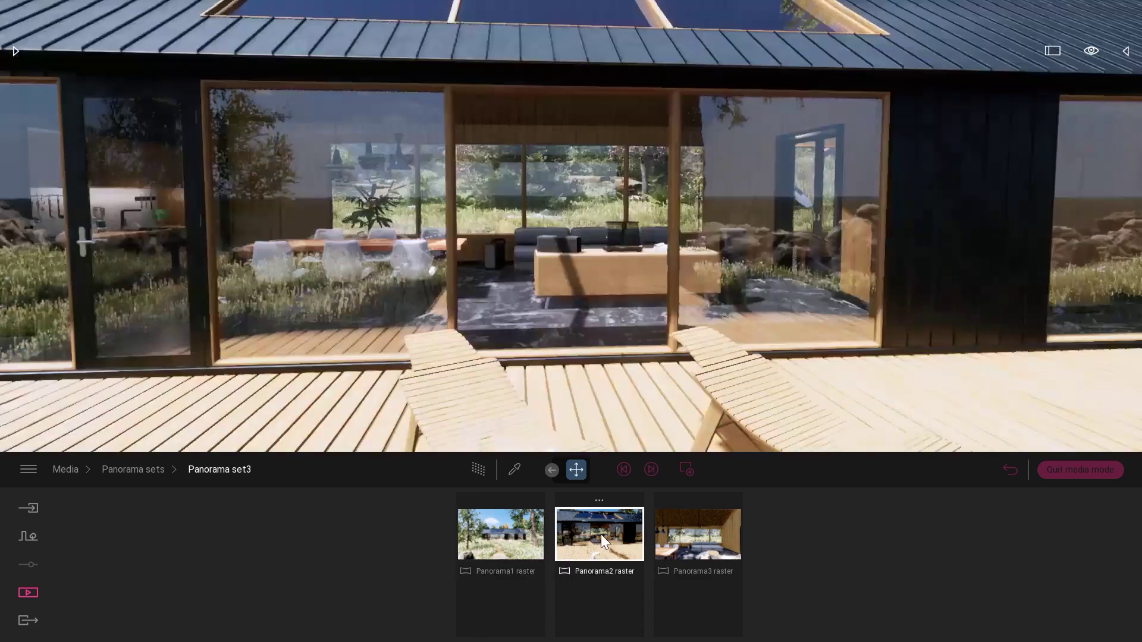
{"action": "left_click", "coordinate": [719, 536]}
{"action": "left_click", "coordinate": [517, 547]}
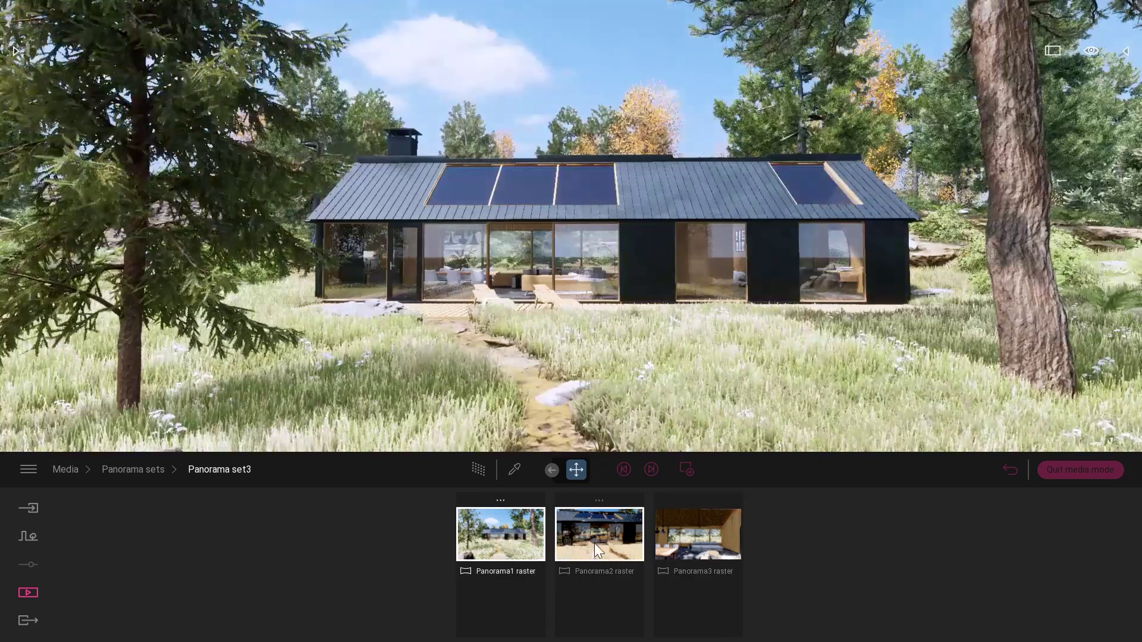
{"action": "left_click", "coordinate": [596, 542]}
{"action": "left_click", "coordinate": [697, 540]}
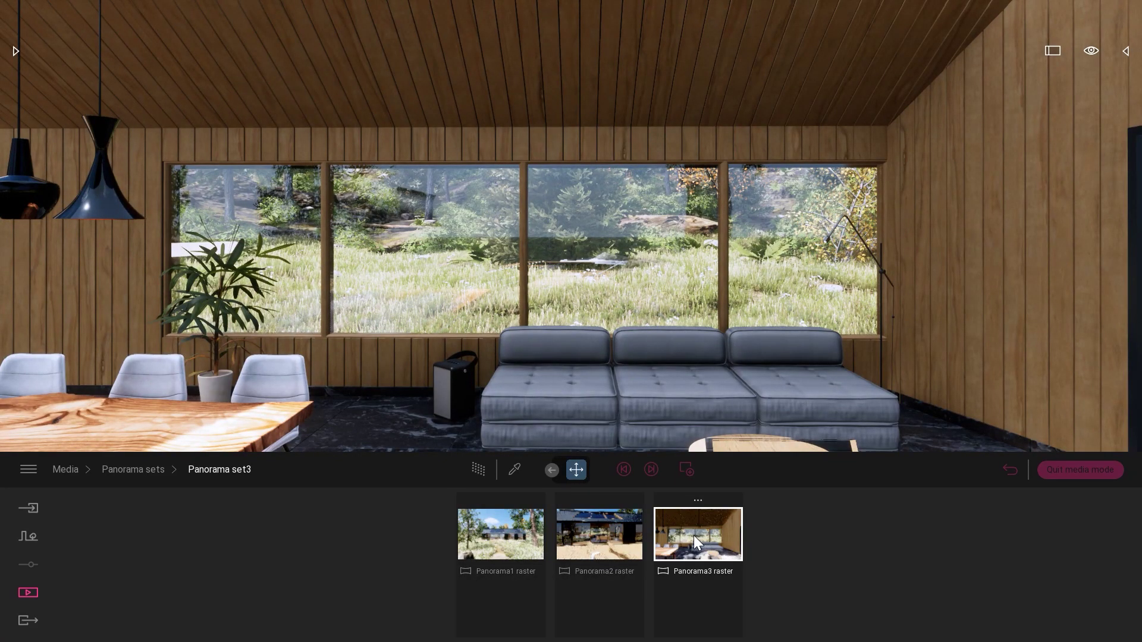
{"action": "left_click", "coordinate": [24, 624]}
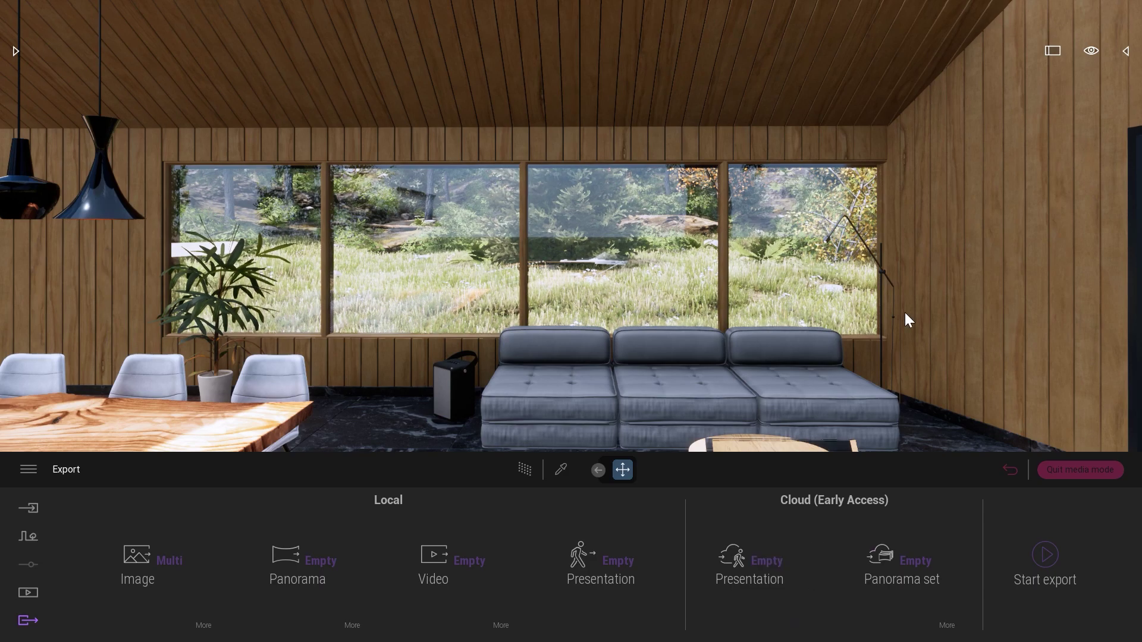
Step: Rotate the camera to view the living area through the glass from the deck
{"action": "left_click_drag", "start_coordinate": [905, 313], "coordinate": [1070, 315]}
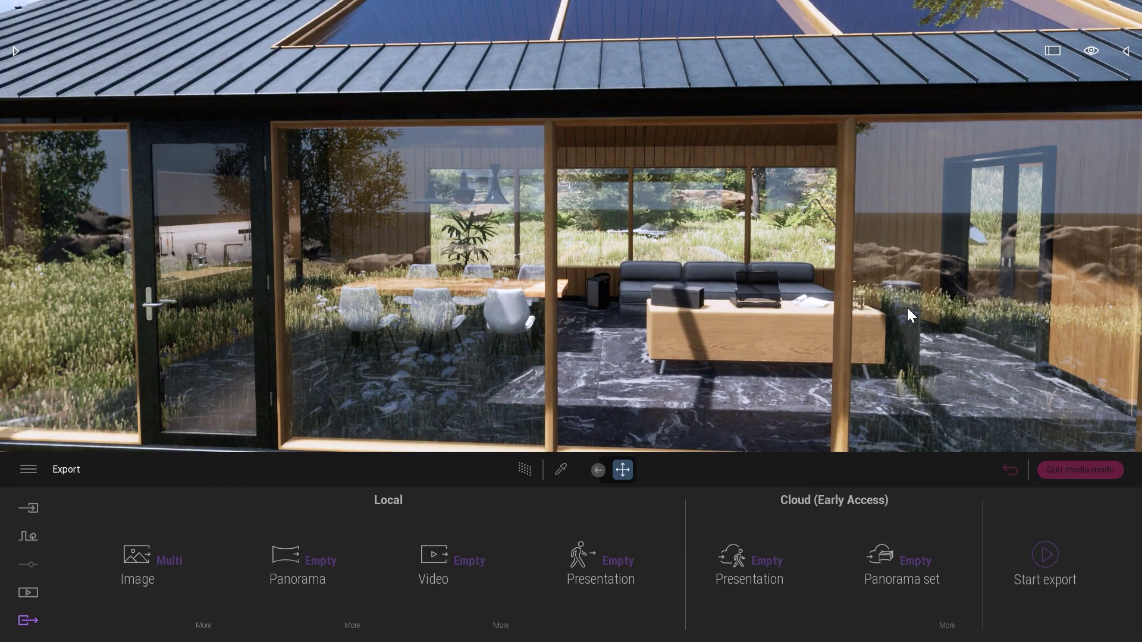
Step: Assign Panorama set3 to the cloud panorama set export and check its 6K 360 resolution
{"action": "left_click", "coordinate": [906, 573]}
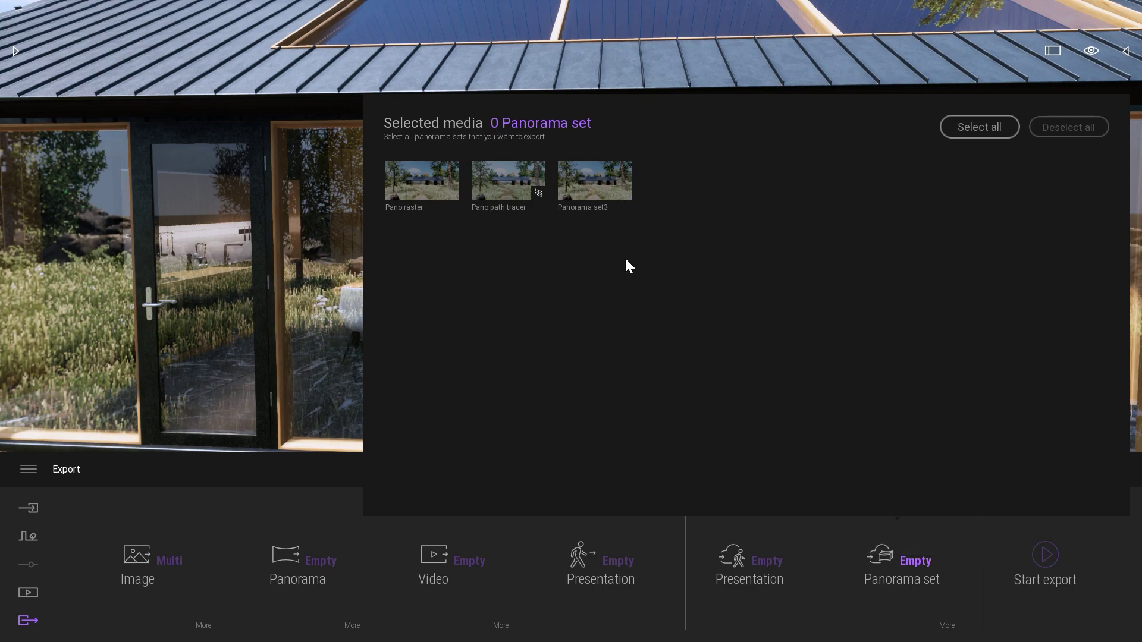
{"action": "left_click", "coordinate": [591, 179]}
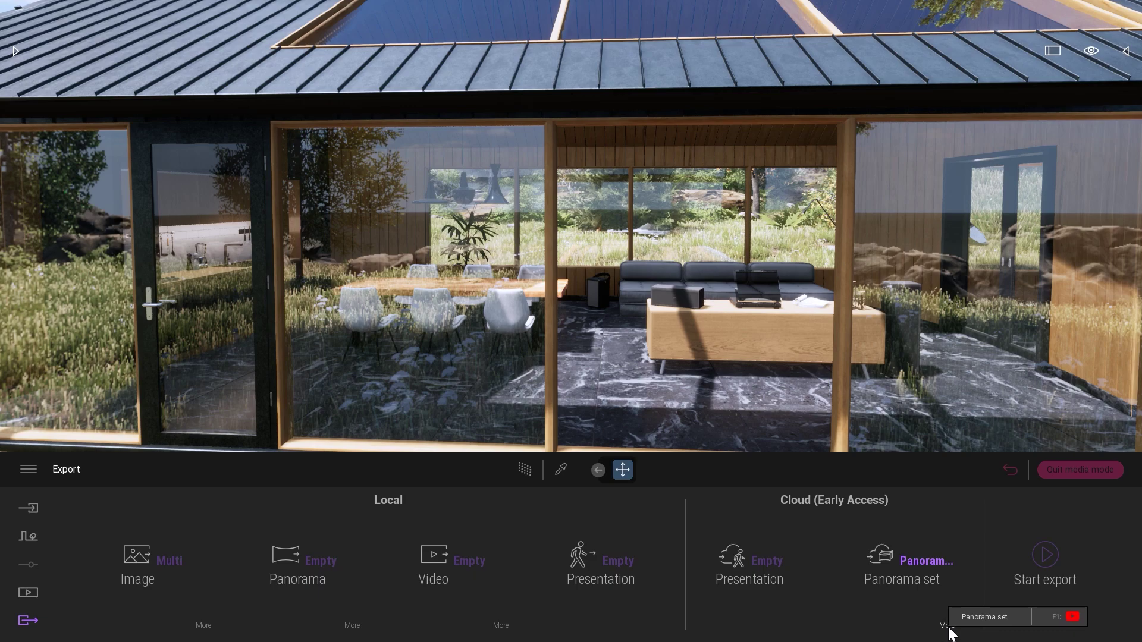
{"action": "left_click", "coordinate": [948, 628]}
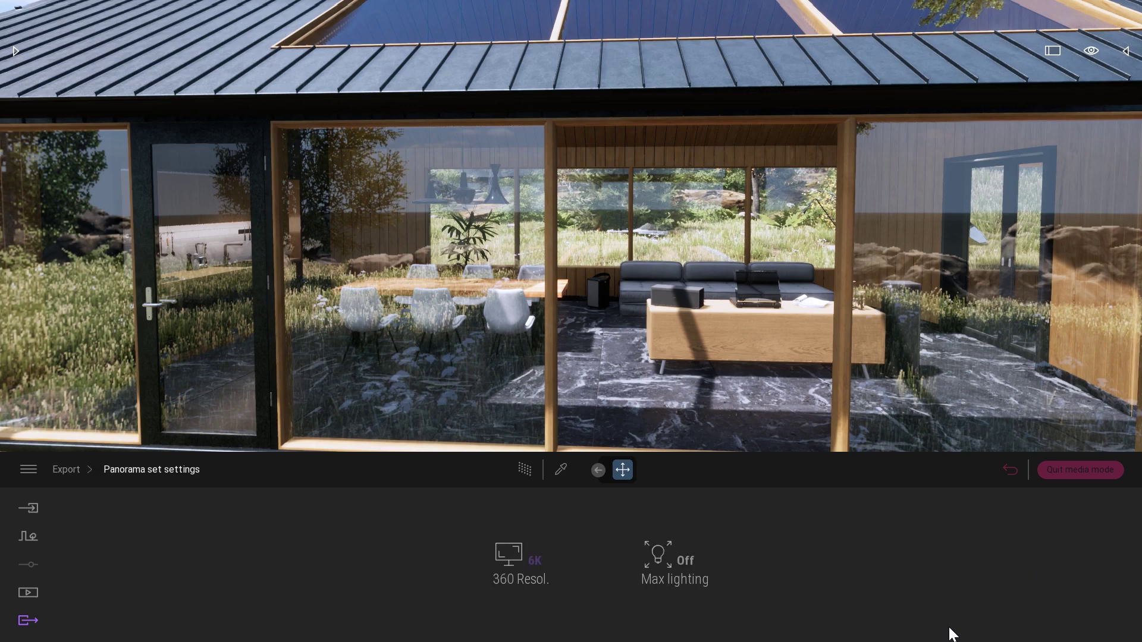
{"action": "left_click", "coordinate": [543, 578]}
{"action": "left_click", "coordinate": [67, 470]}
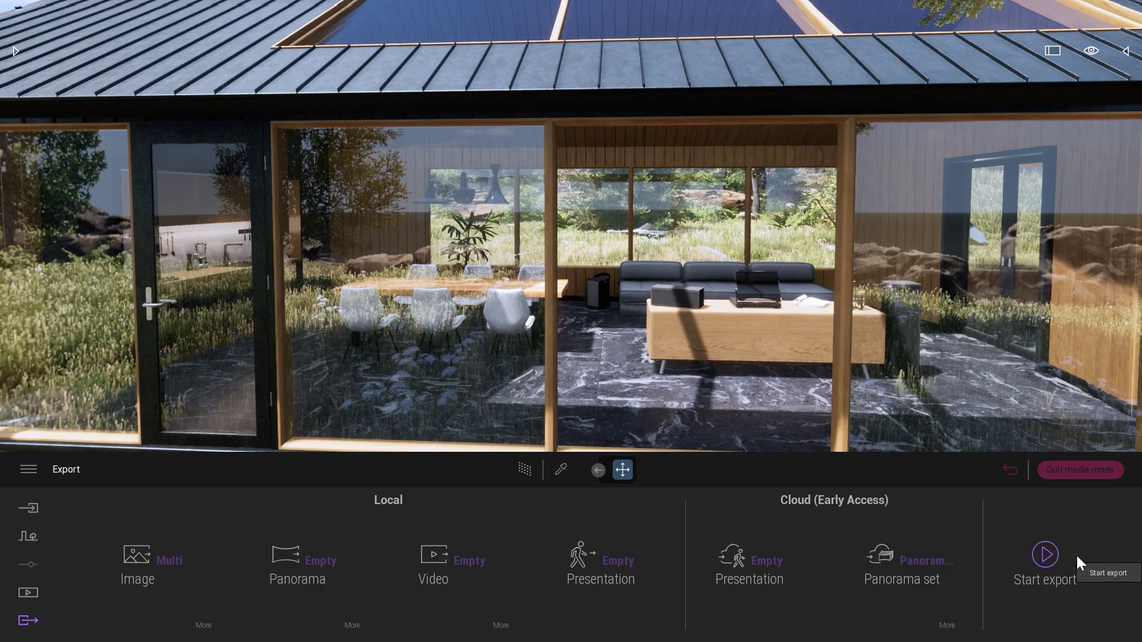
Step: Sign in to Epic Games and start the Twinmotion Cloud export of Panorama set3
{"action": "left_click", "coordinate": [29, 470]}
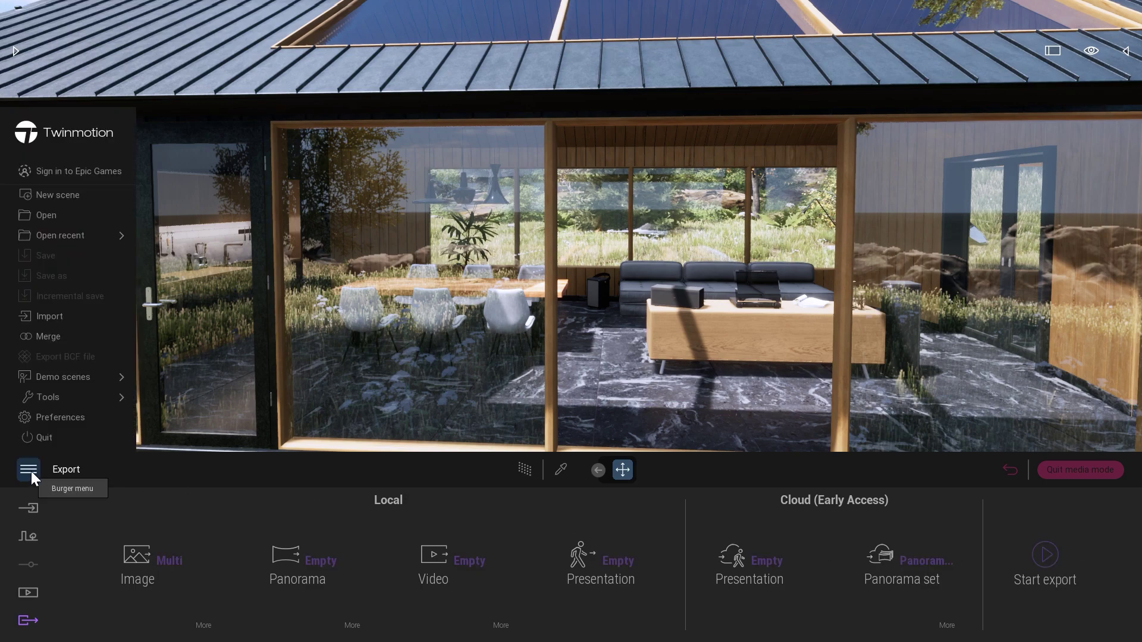
{"action": "left_click", "coordinate": [64, 171]}
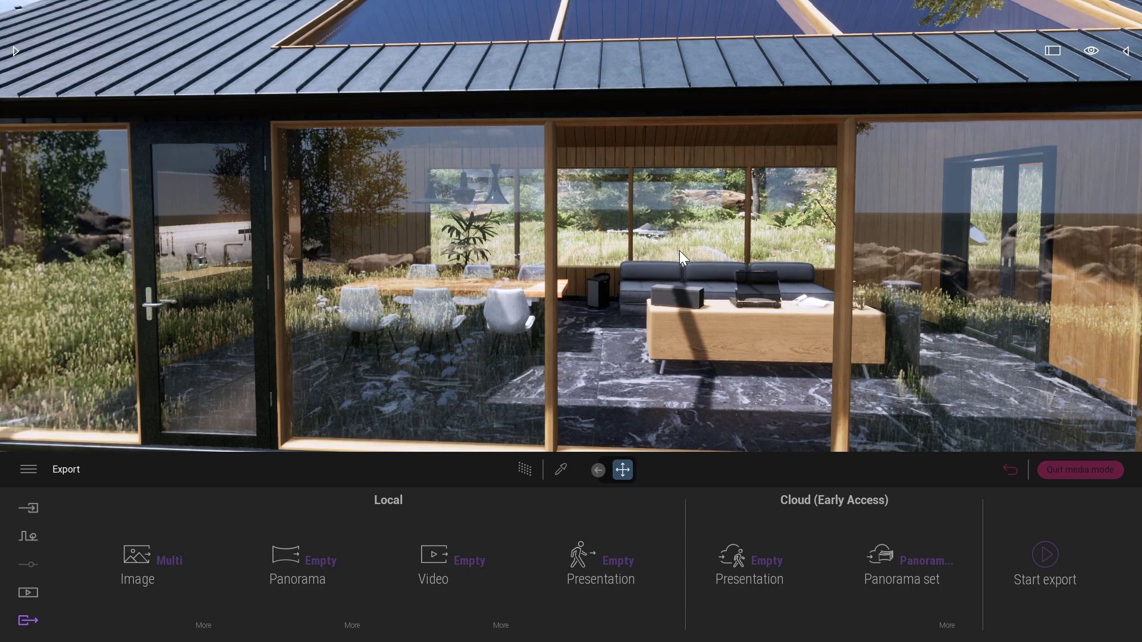
{"action": "left_click", "coordinate": [675, 359]}
{"action": "left_click", "coordinate": [1046, 566]}
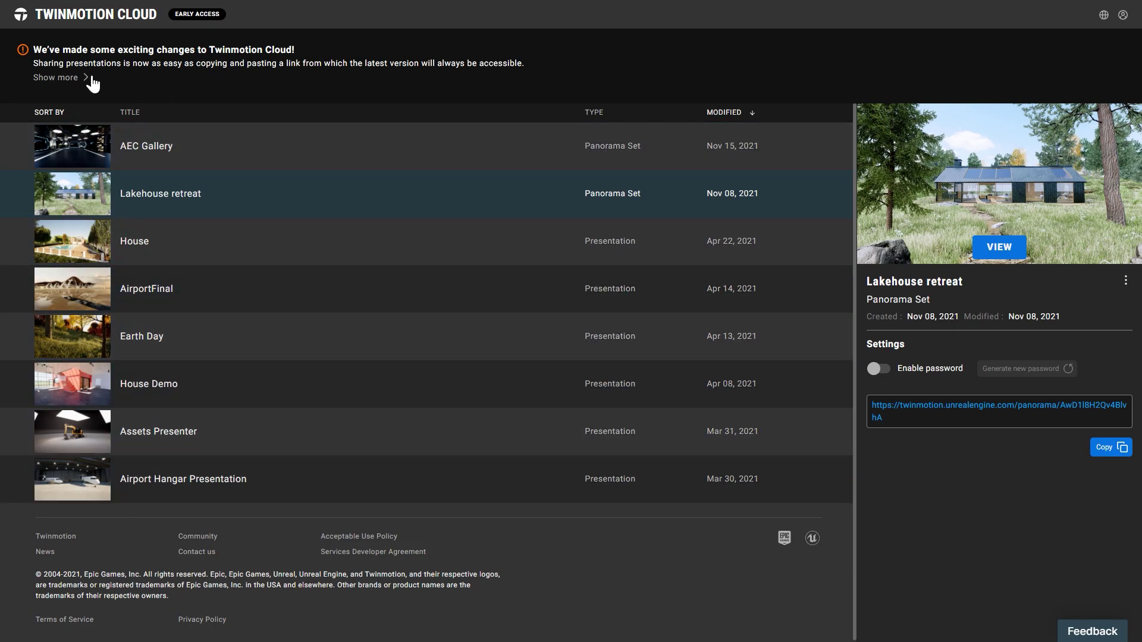
{"action": "left_click", "coordinate": [90, 78]}
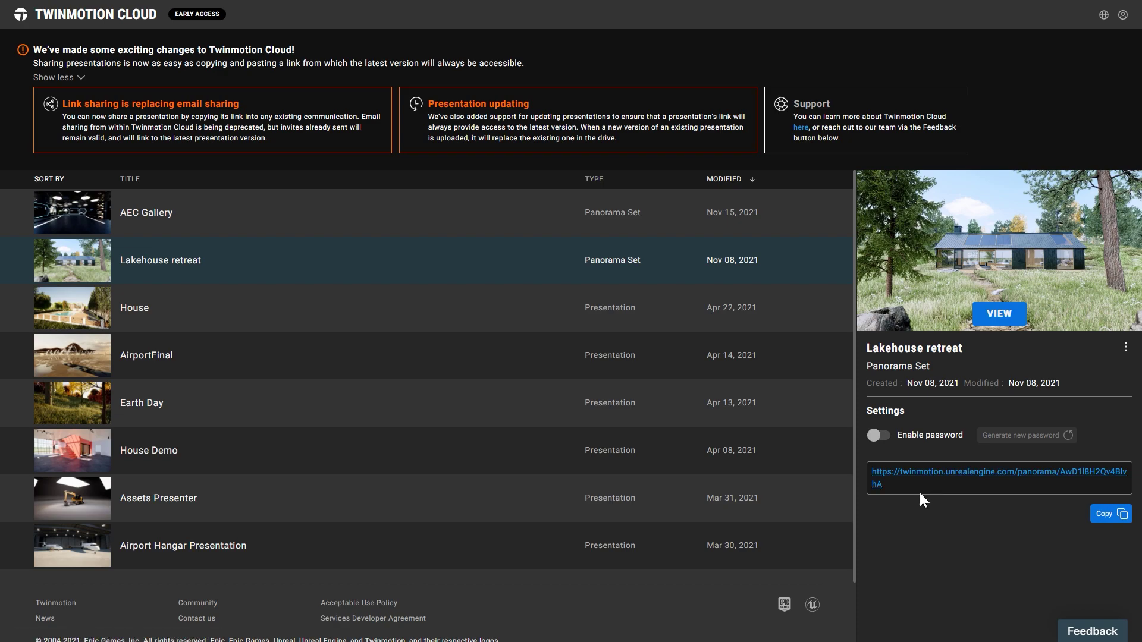
{"action": "left_click", "coordinate": [67, 78]}
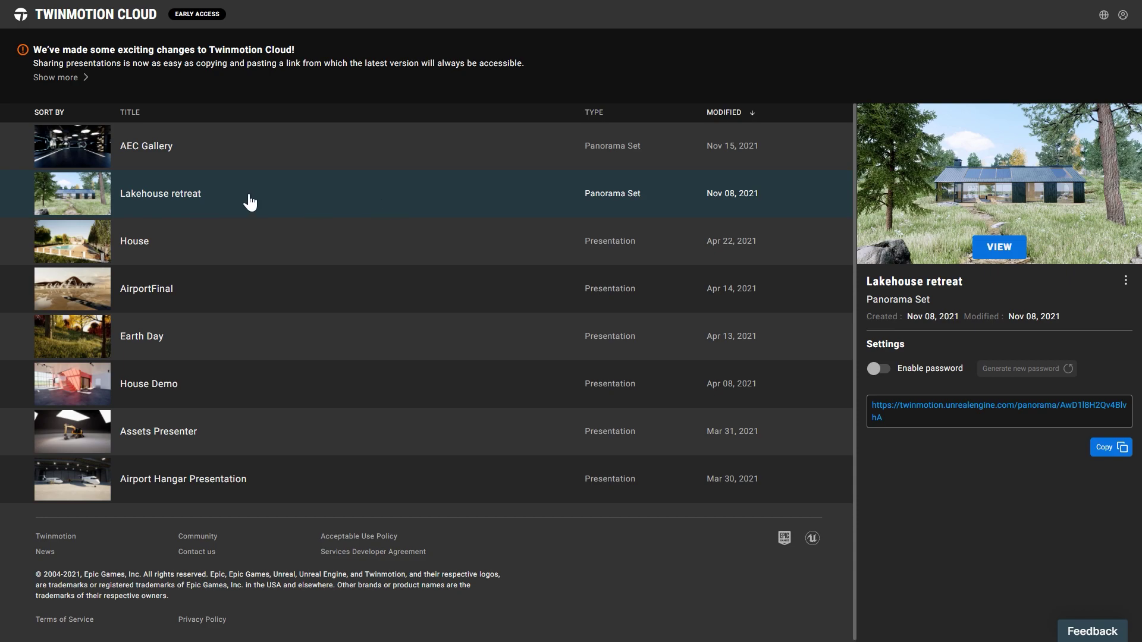
Step: Open Lakehouse retreat in the Twinmotion Cloud viewer via VIEW
{"action": "left_click", "coordinate": [1003, 253]}
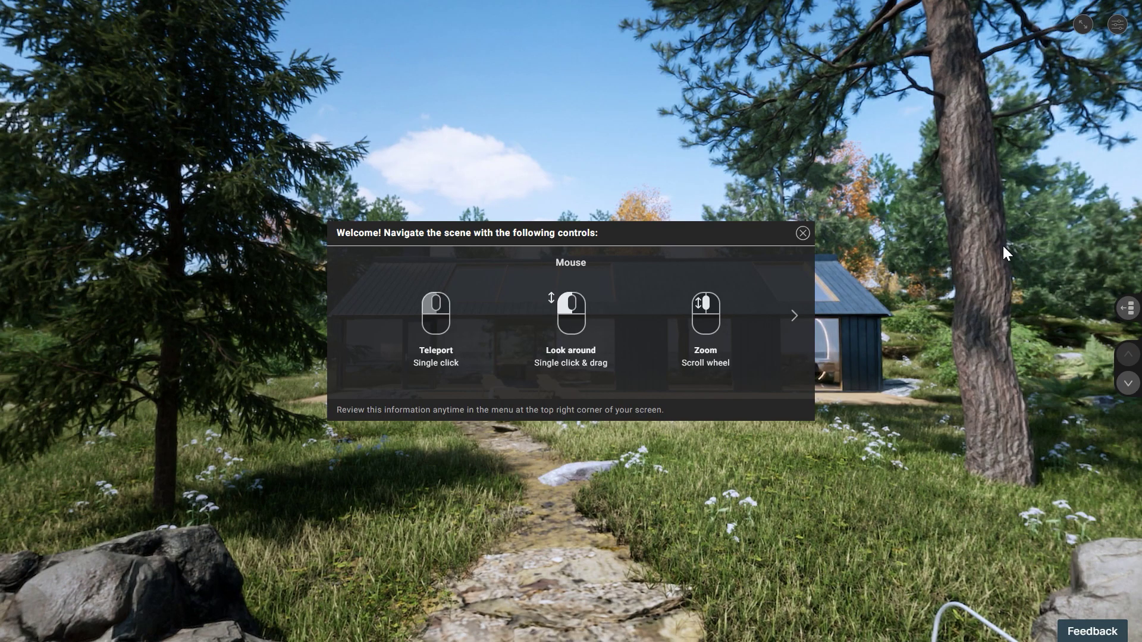